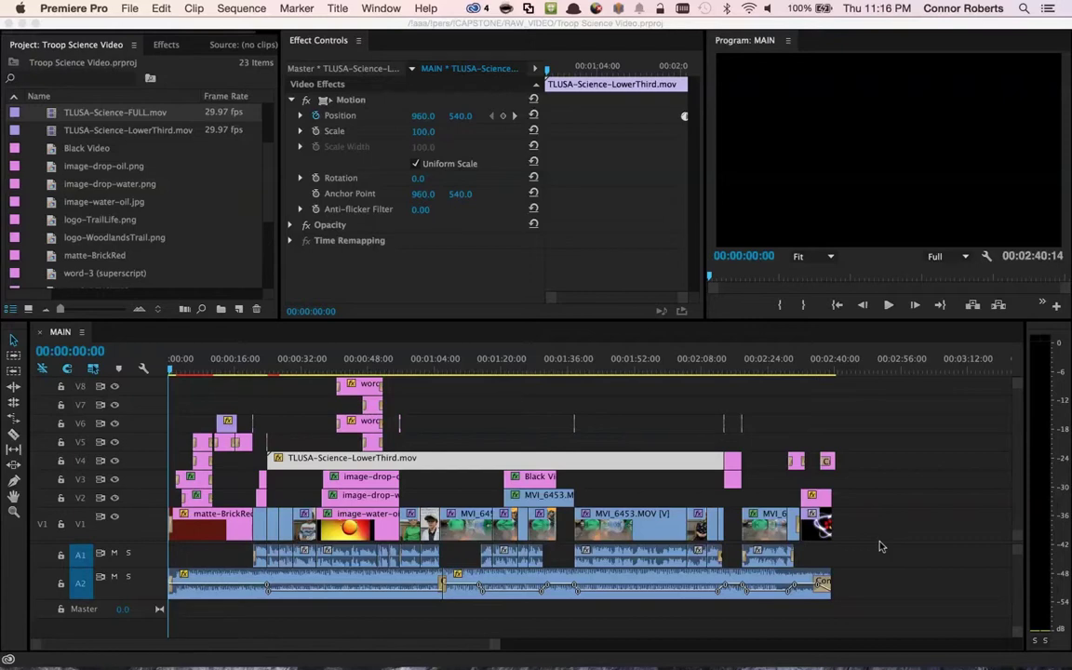
# - Move the playhead to 00:00:12:26, where the Science and Technology title and atom appear
pyautogui.click(222, 368)
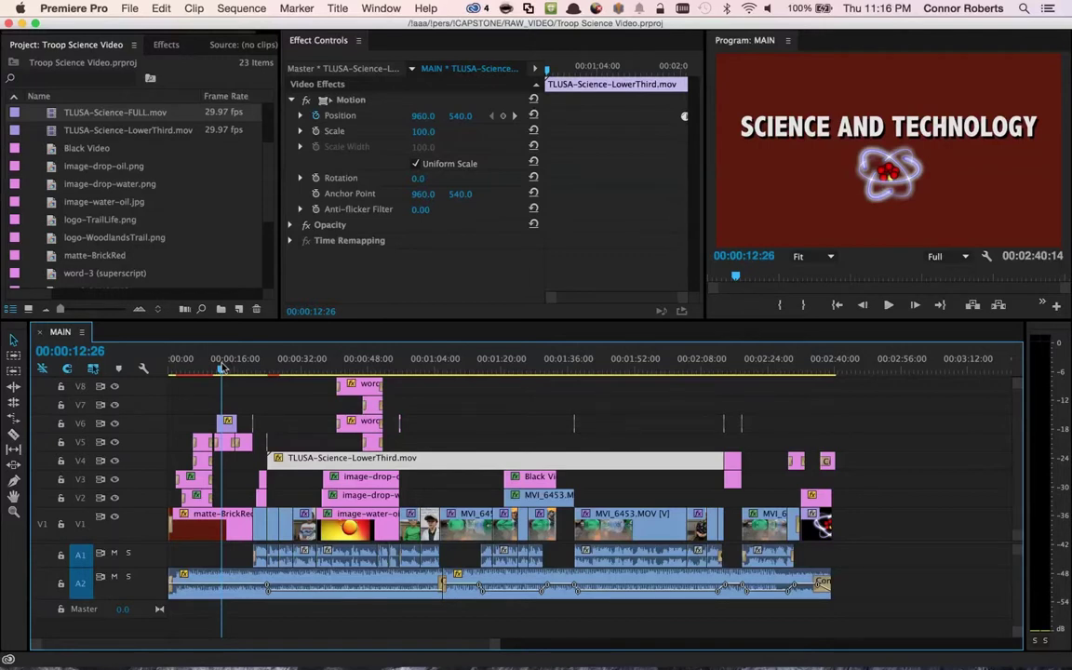
pyautogui.hotkey('shift', '1')
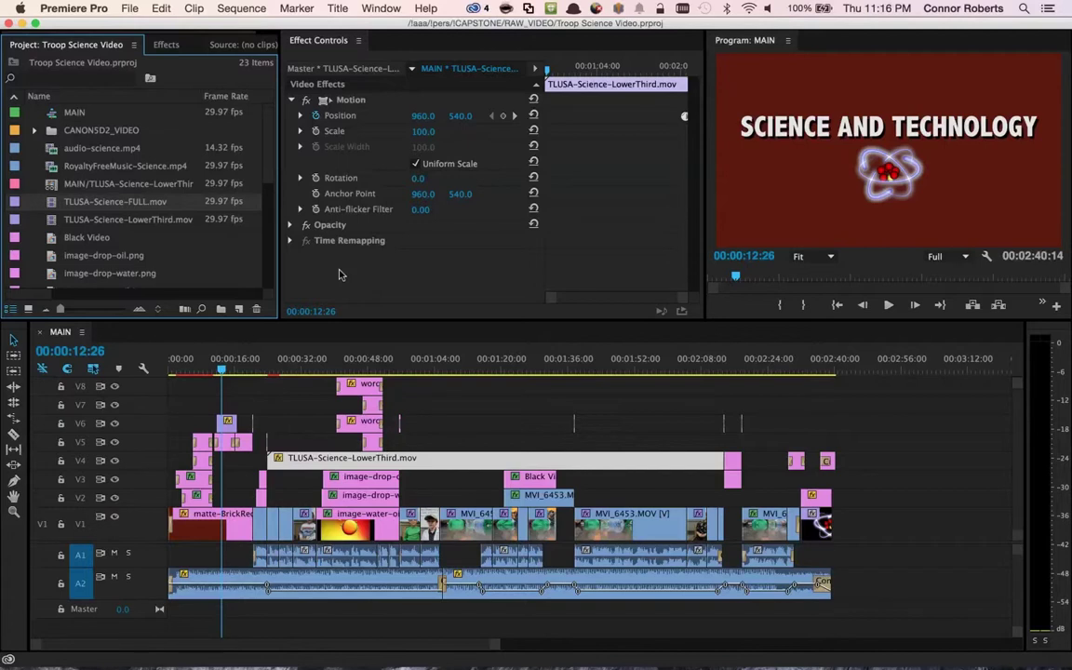
pyautogui.click(129, 8)
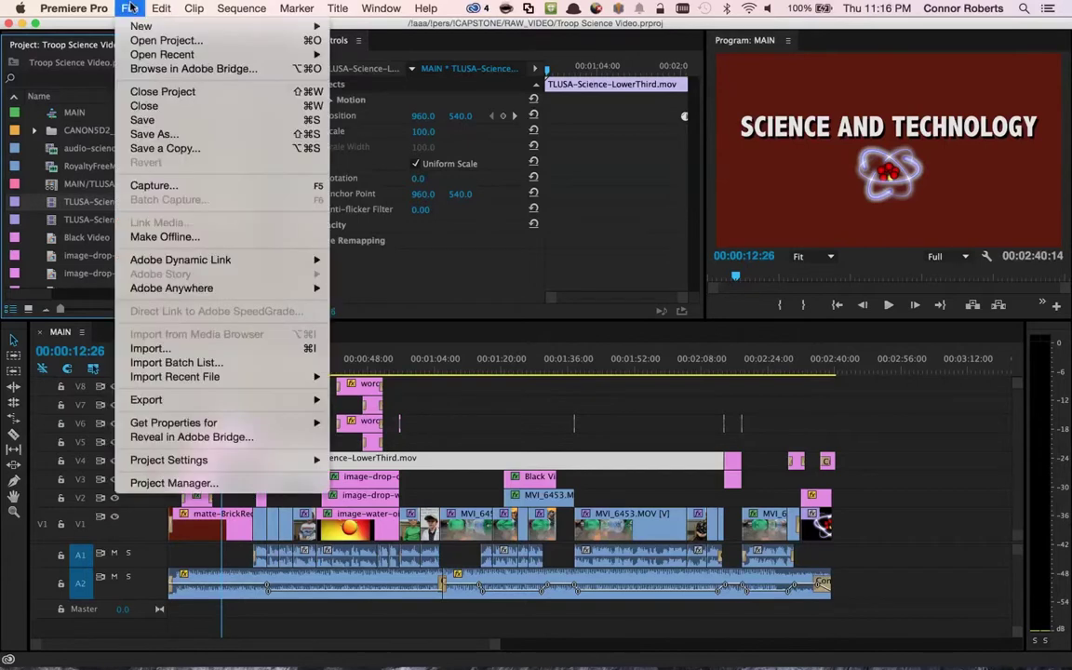
pyautogui.click(168, 350)
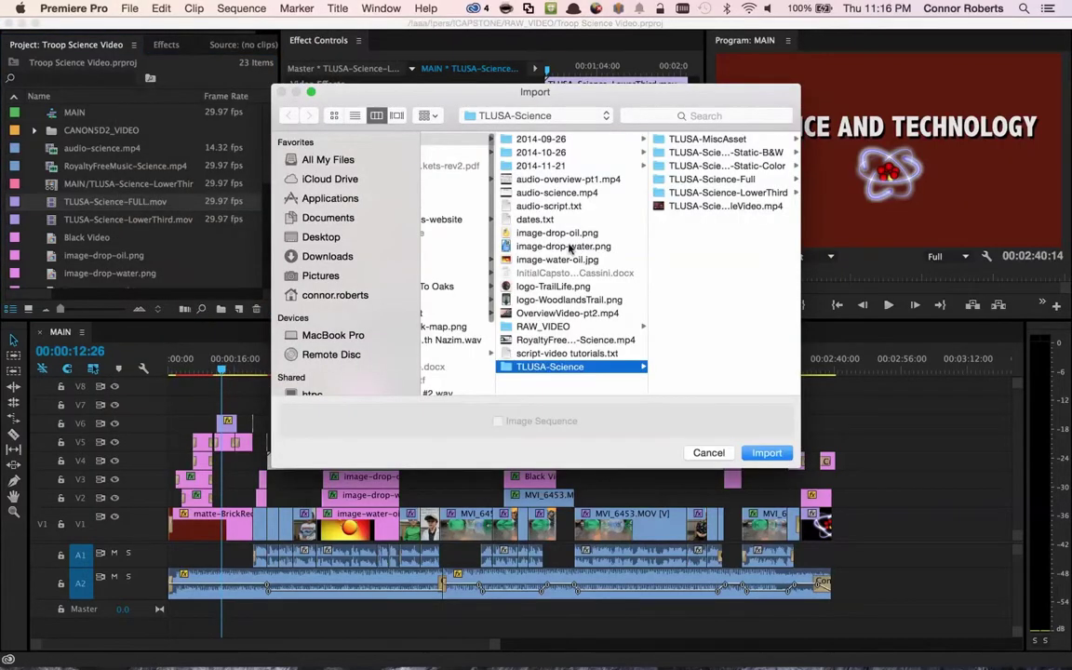
pyautogui.click(732, 182)
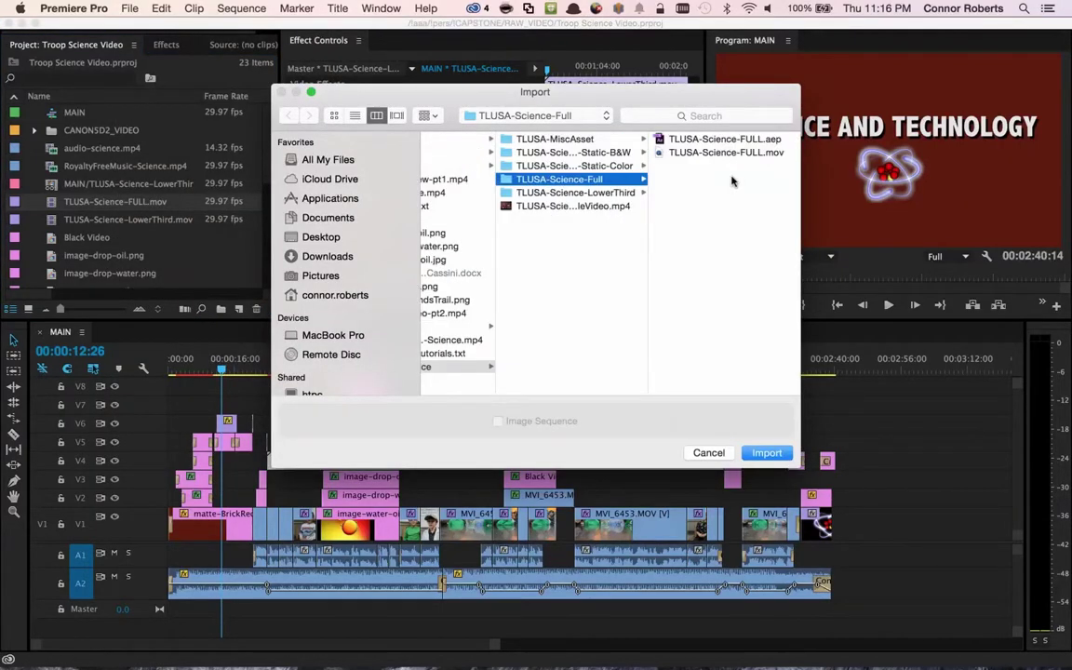
pyautogui.click(712, 155)
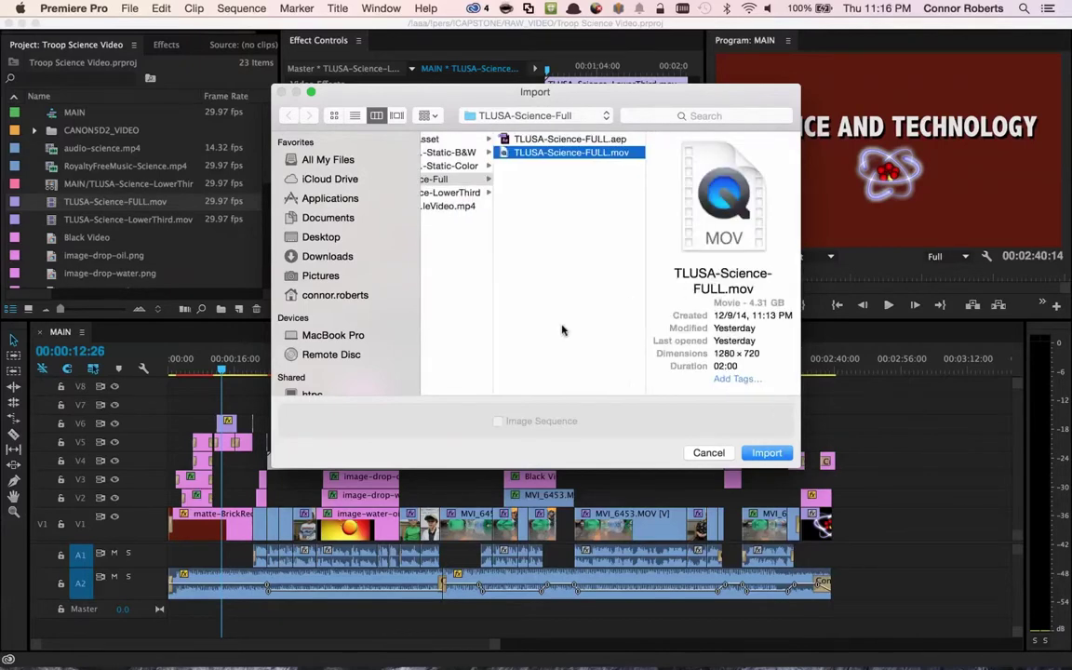
pyautogui.click(701, 456)
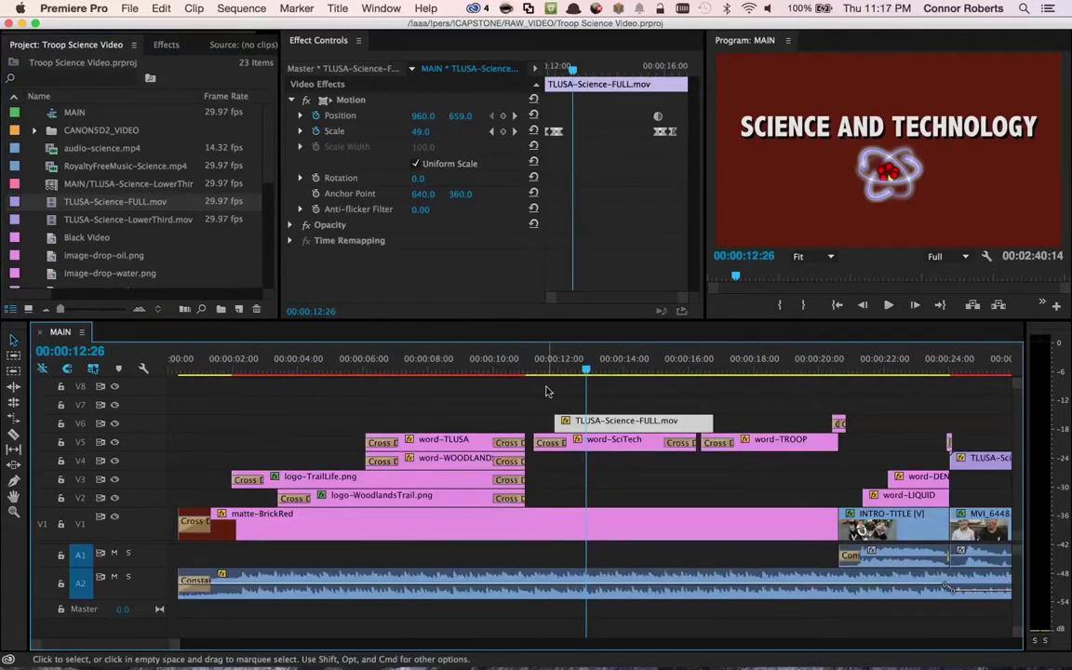
# - Select the atom clip on V6 and step through its Scale keyframes from 0, zooming the keyframe view
pyautogui.click(546, 390)
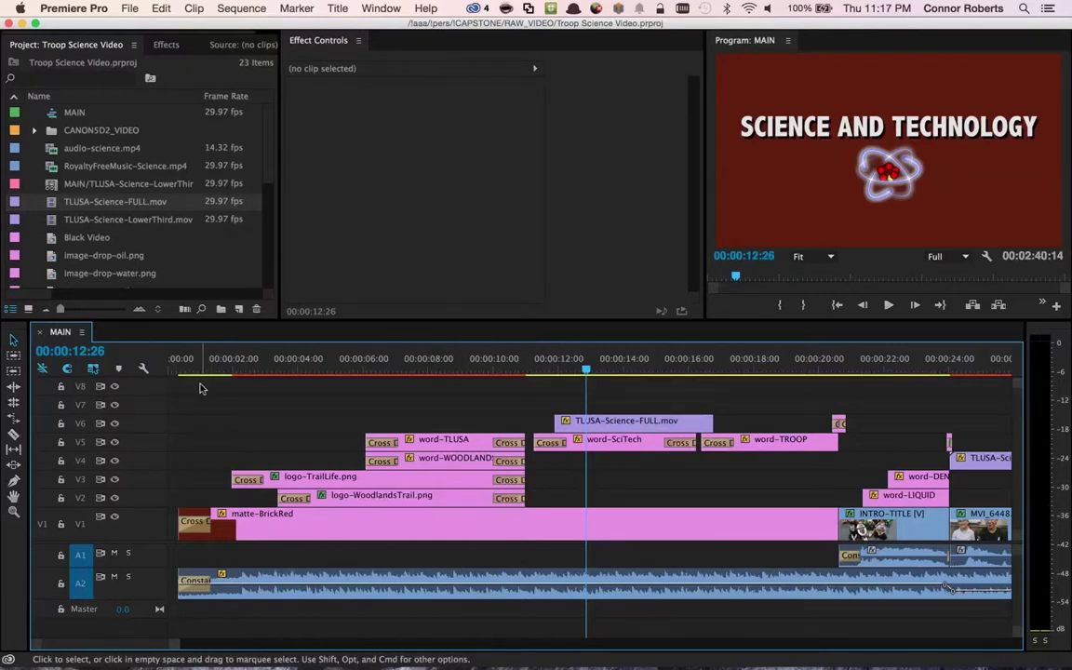
pyautogui.click(626, 426)
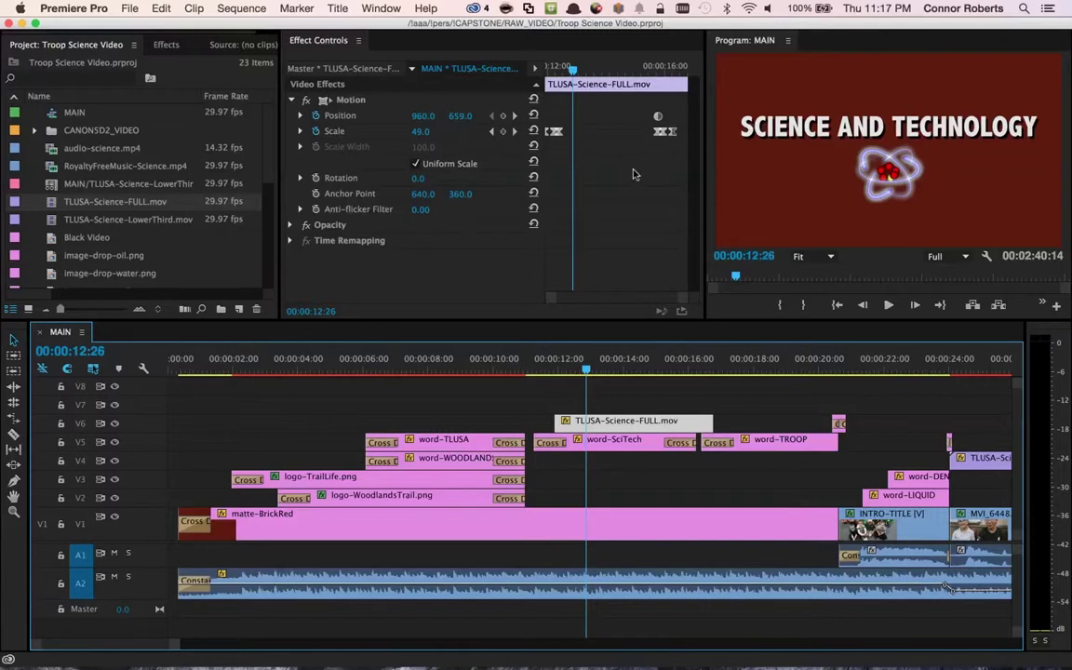
pyautogui.click(493, 131)
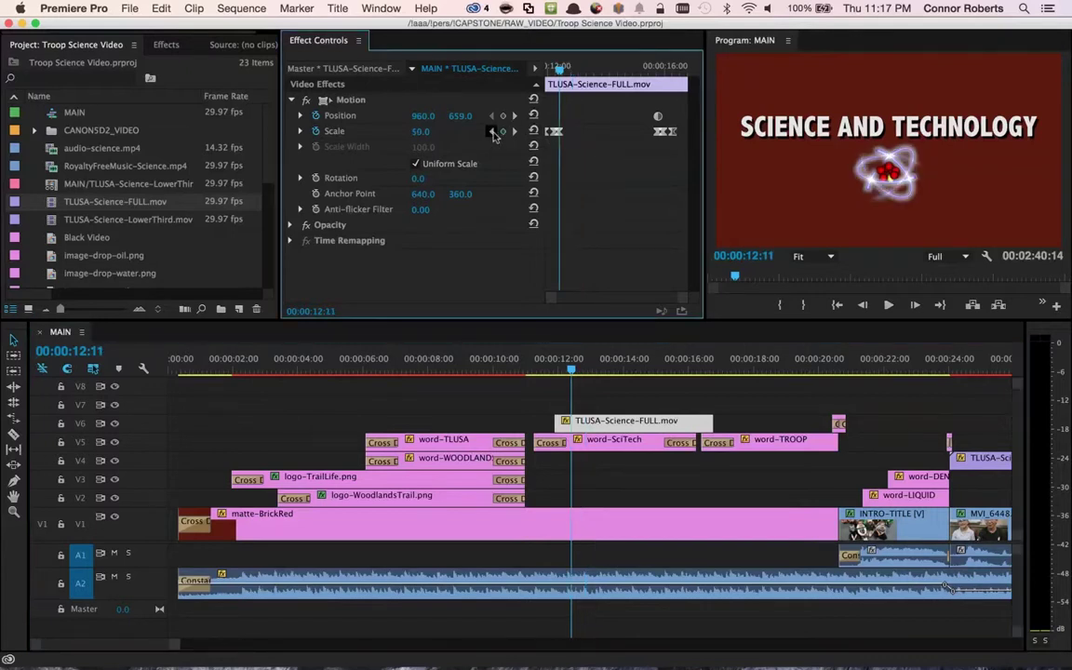
pyautogui.click(492, 132)
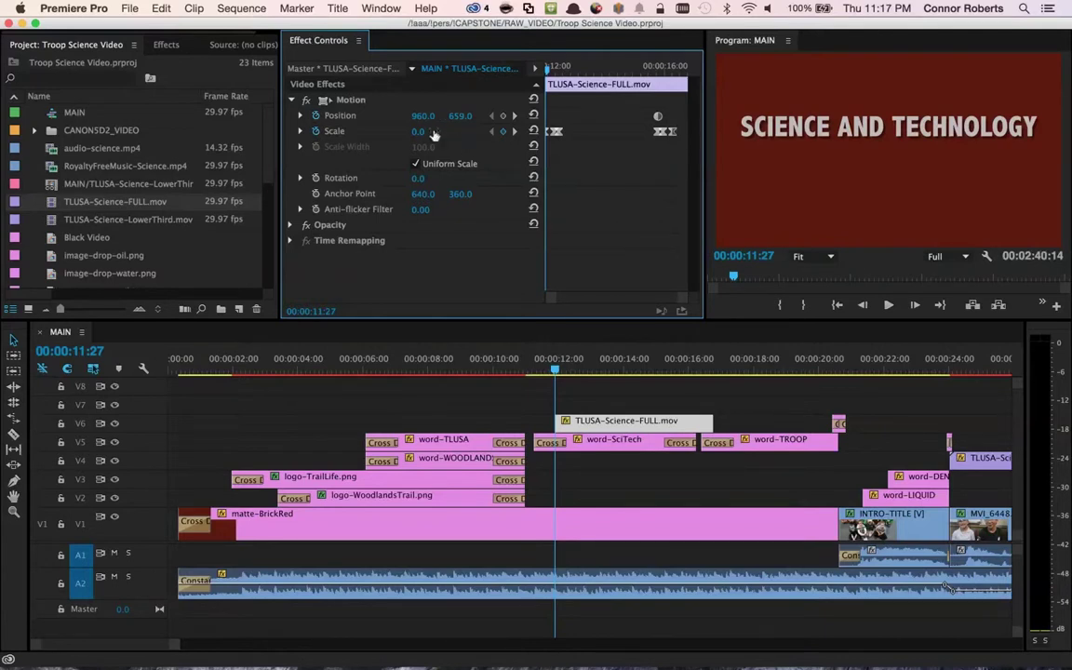
pyautogui.moveTo(418, 131); pyautogui.dragTo(383, 131)
pyautogui.moveTo(685, 299); pyautogui.dragTo(565, 305)
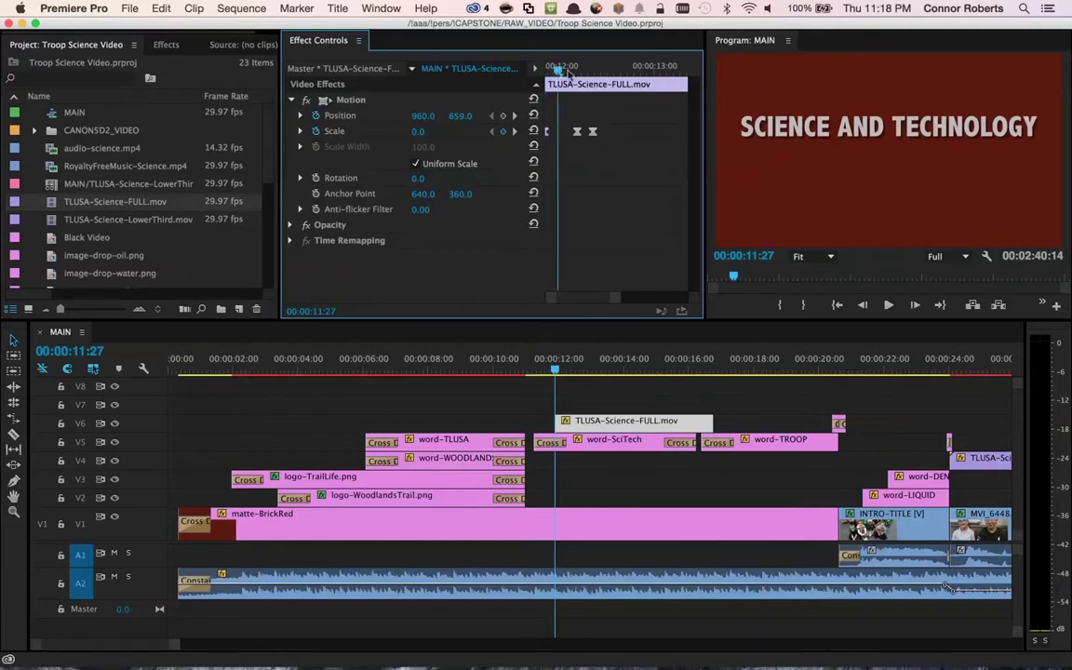
pyautogui.moveTo(549, 69); pyautogui.dragTo(630, 80)
pyautogui.click(504, 131)
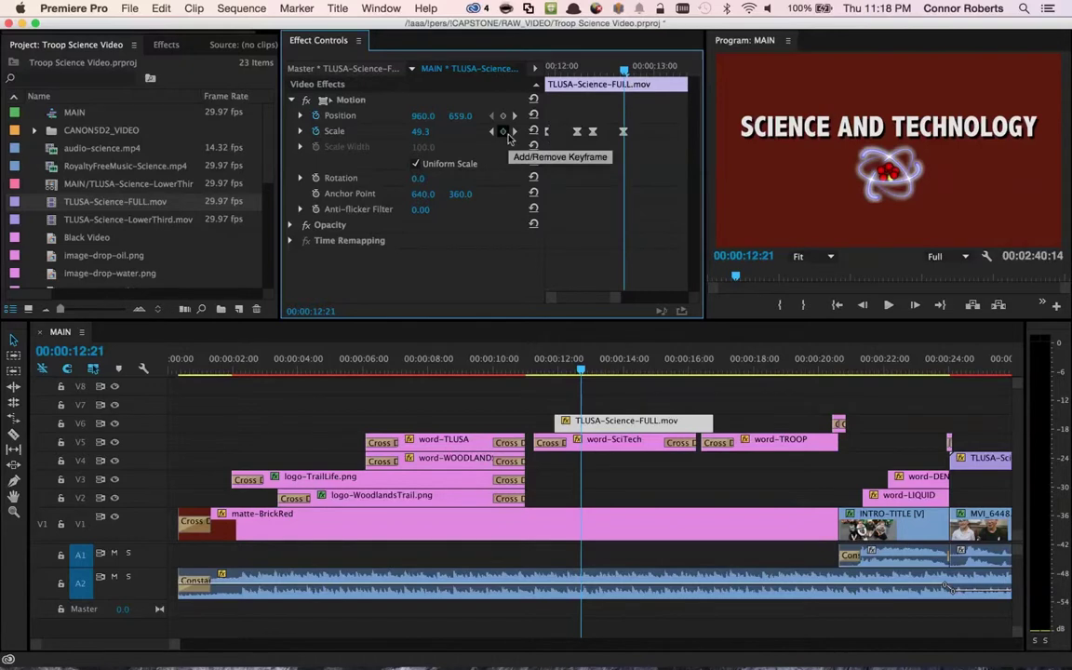
pyautogui.click(507, 133)
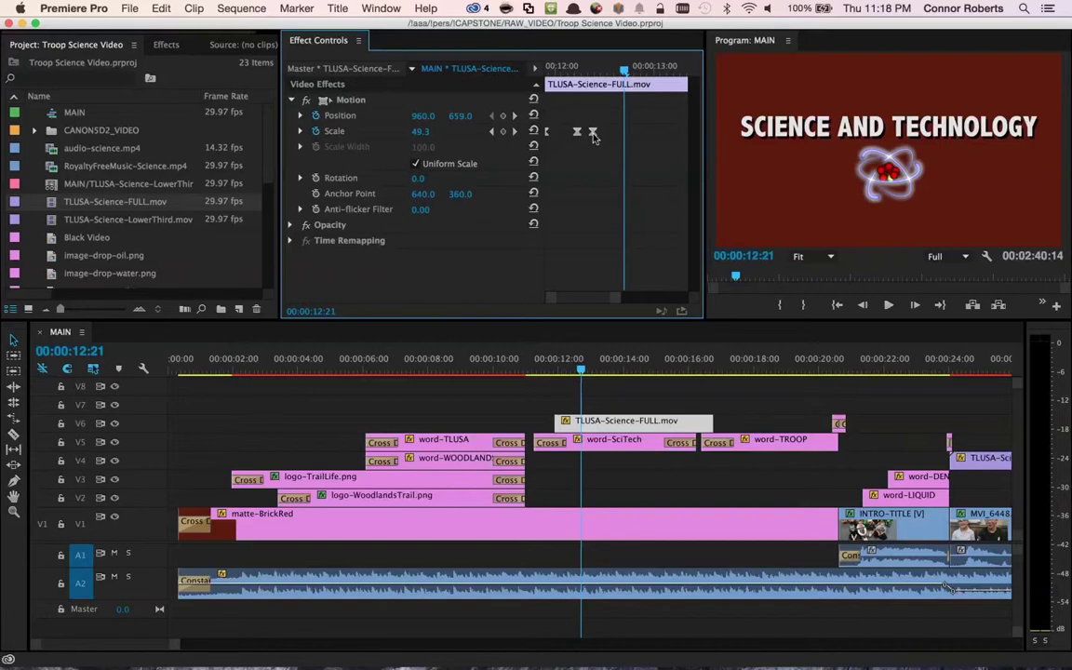
pyautogui.press('Up')
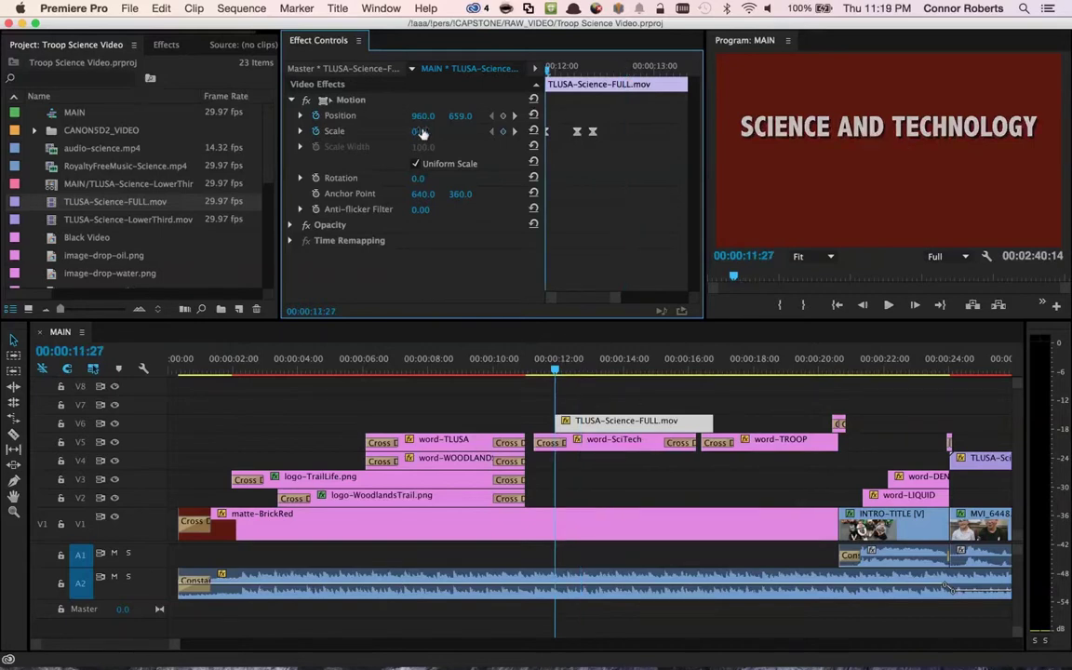
# - Step between the atom's Scale keyframes at 12:07 and 12:11
pyautogui.click(514, 131)
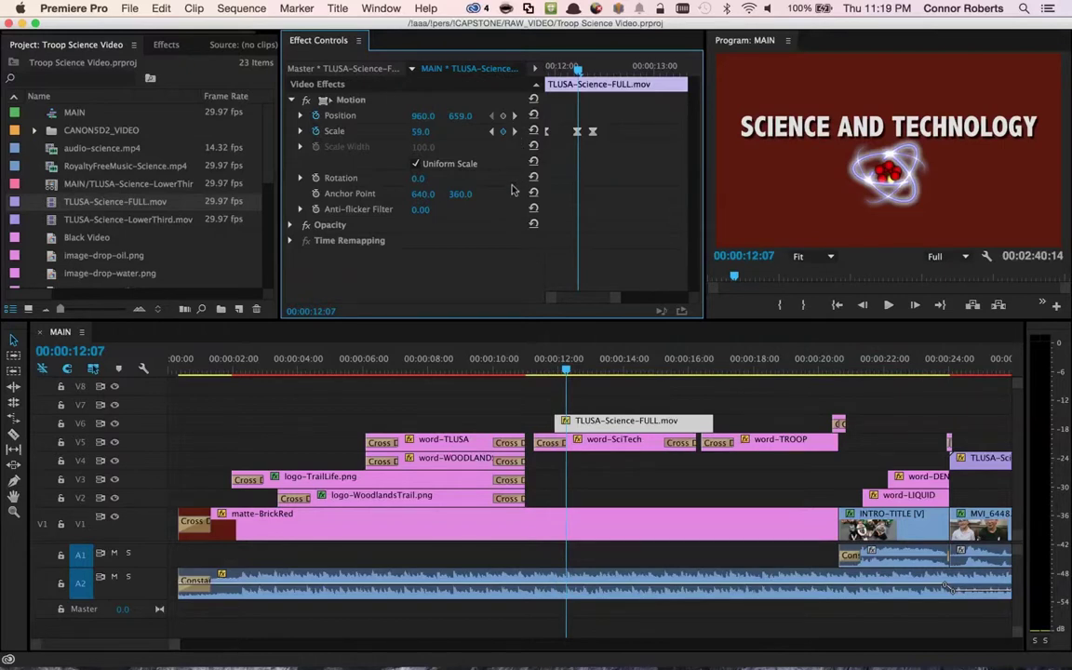
pyautogui.press('Up')
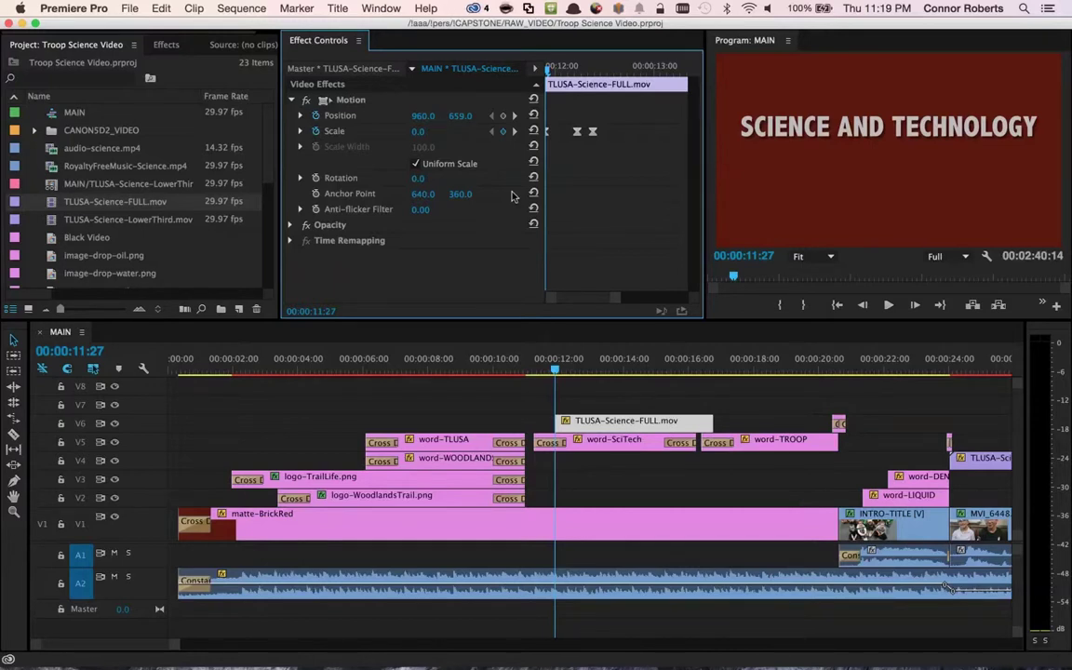
pyautogui.click(515, 131)
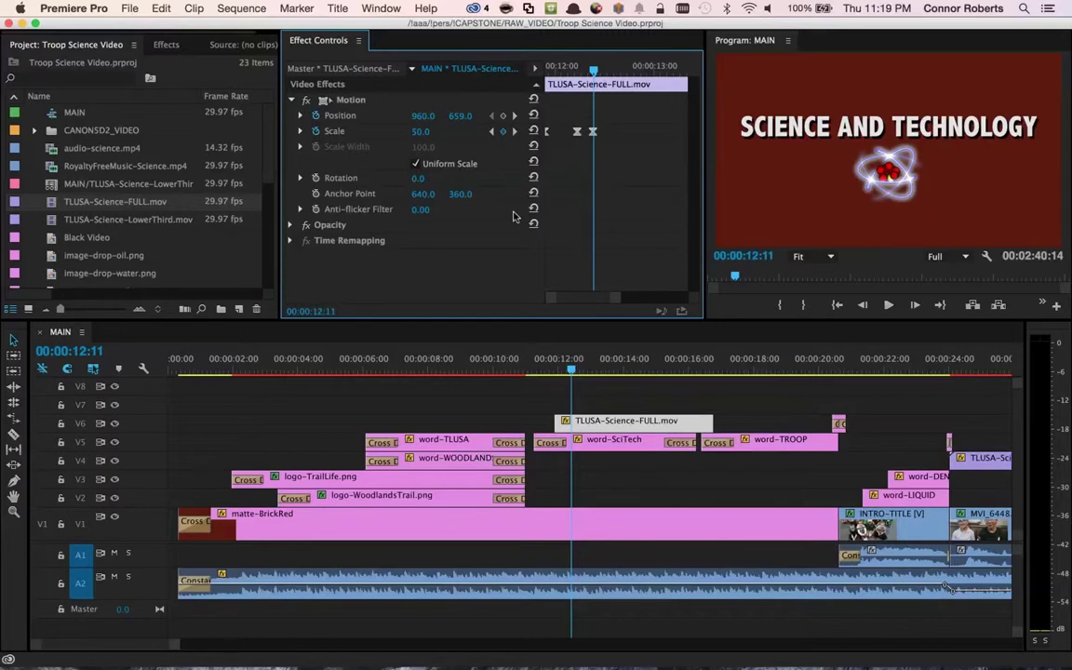
# - Play the atom pop-in from just before the clip starts, then focus its Effect Controls
pyautogui.click(529, 370)
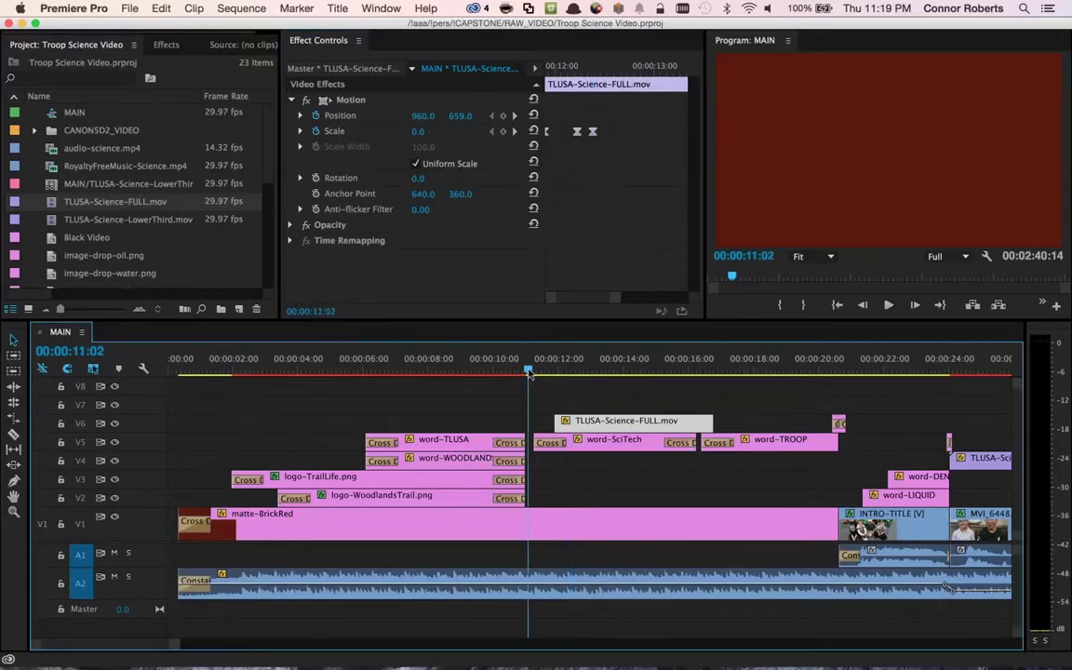
pyautogui.press('space')
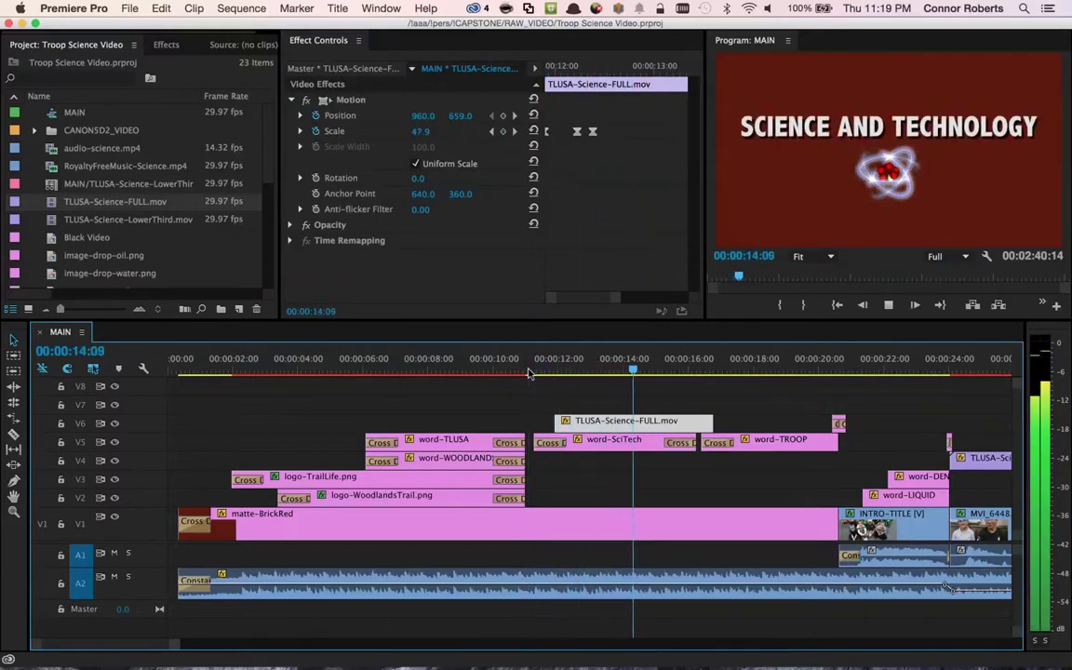
pyautogui.press('space')
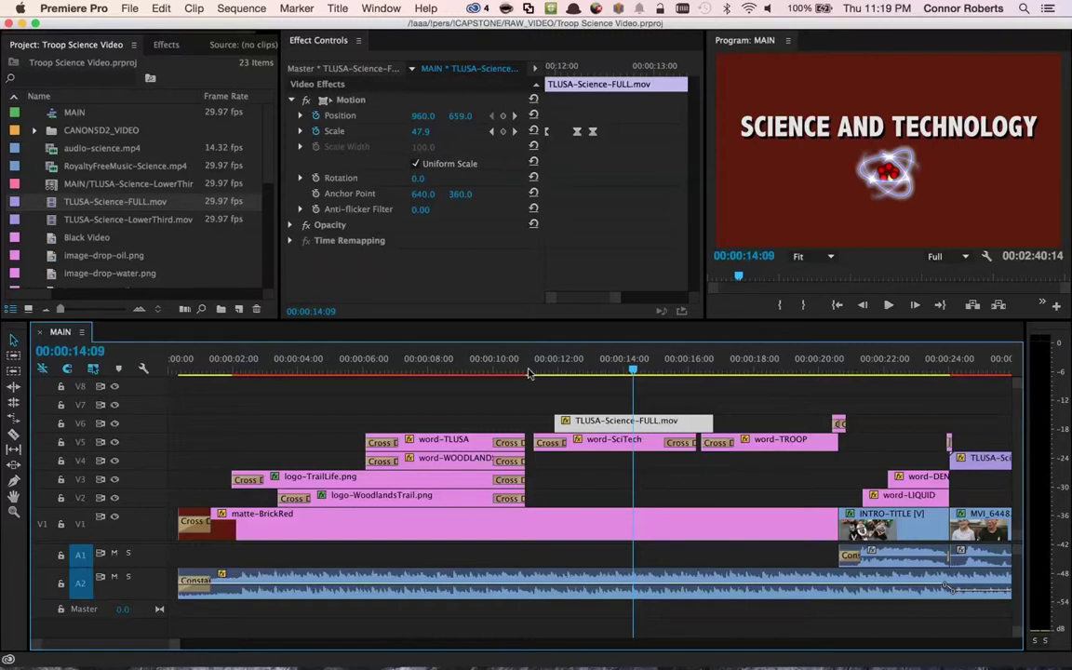
pyautogui.click(526, 277)
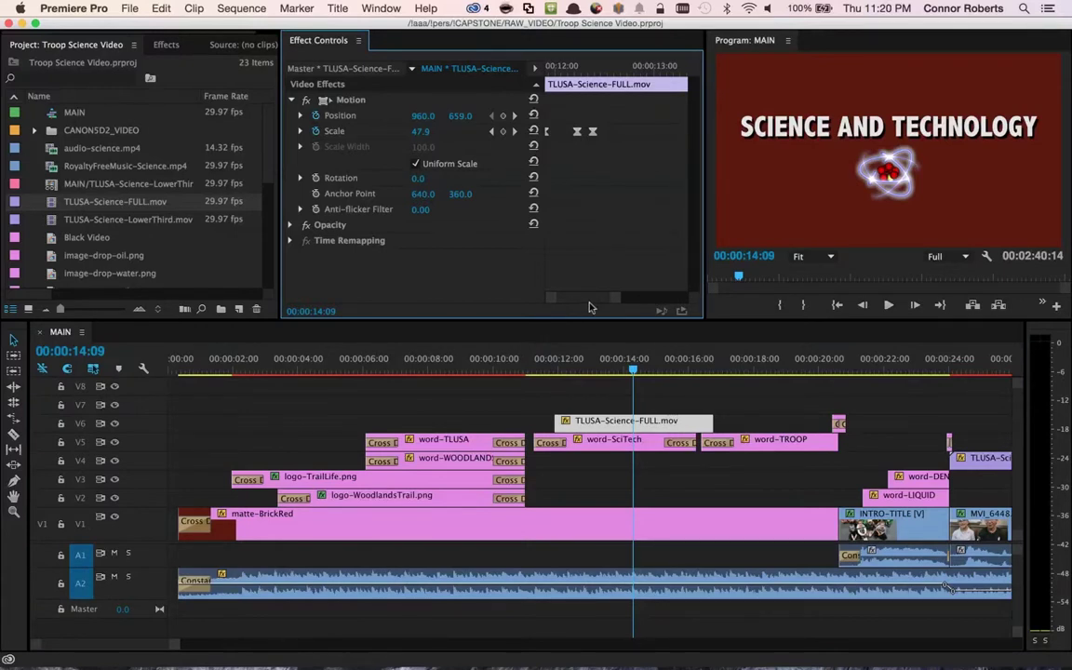
# - Visit the pop-out Scale keyframes at 15:24, 15:29 and 16:09 (Scale 0), then preview playback
pyautogui.hscroll(3, 617, 303)
pyautogui.hscroll(2, 616, 303)
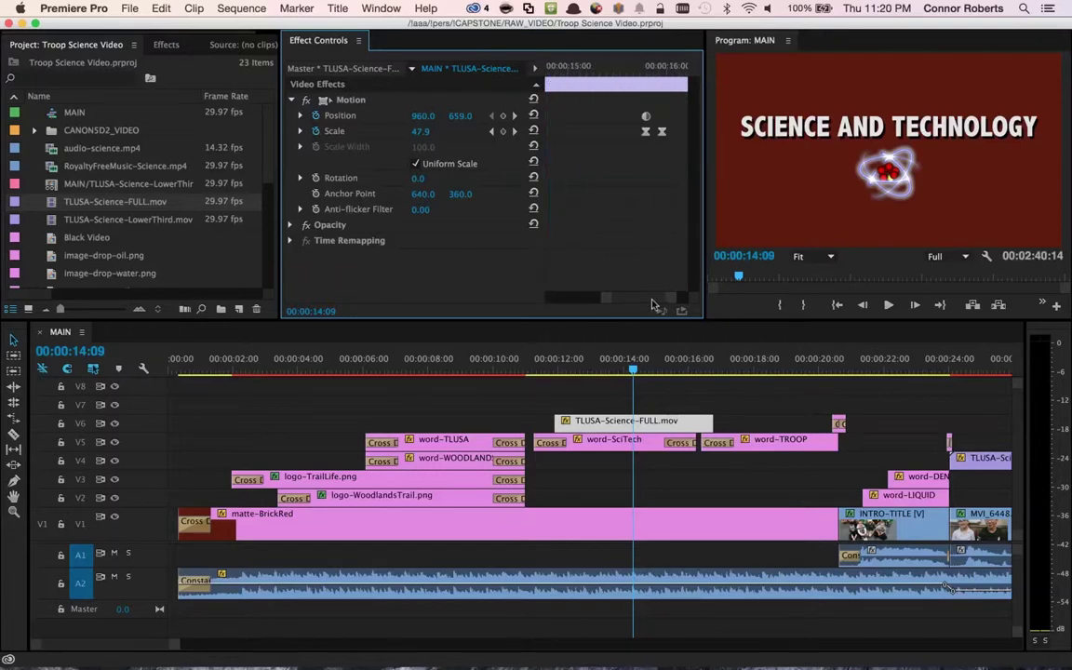
pyautogui.click(514, 131)
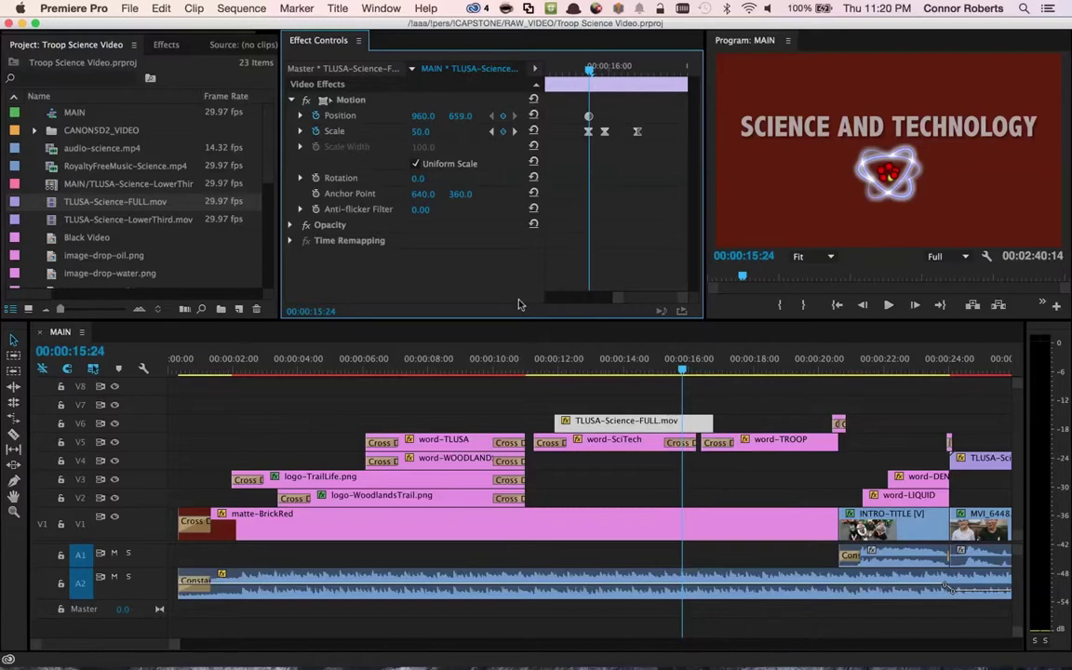
pyautogui.click(515, 131)
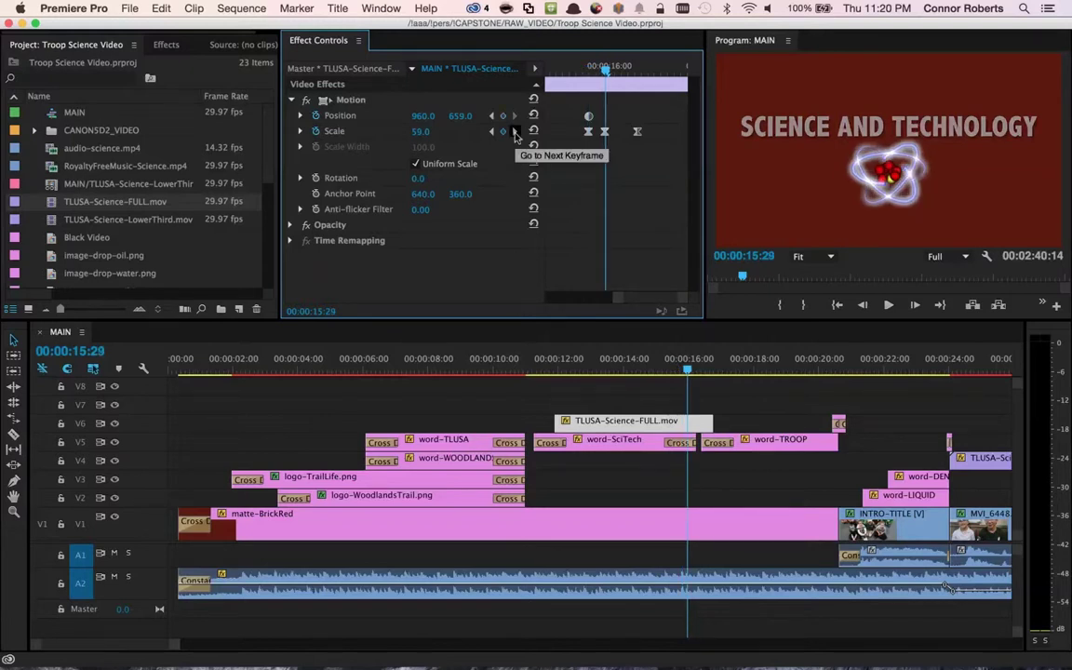
pyautogui.click(516, 131)
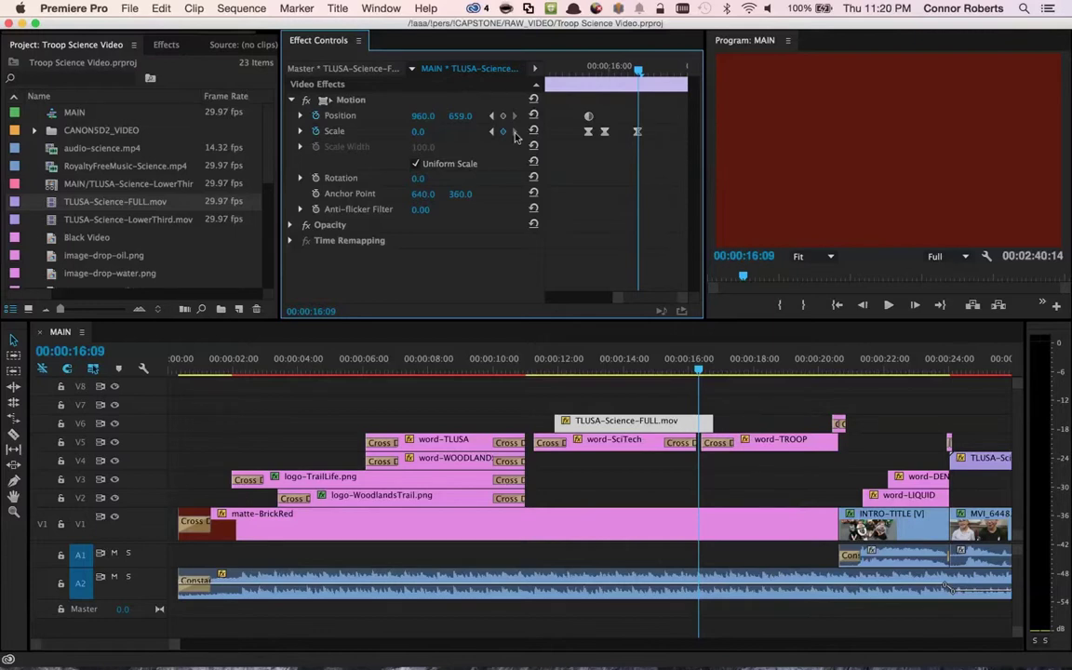
pyautogui.press('space')
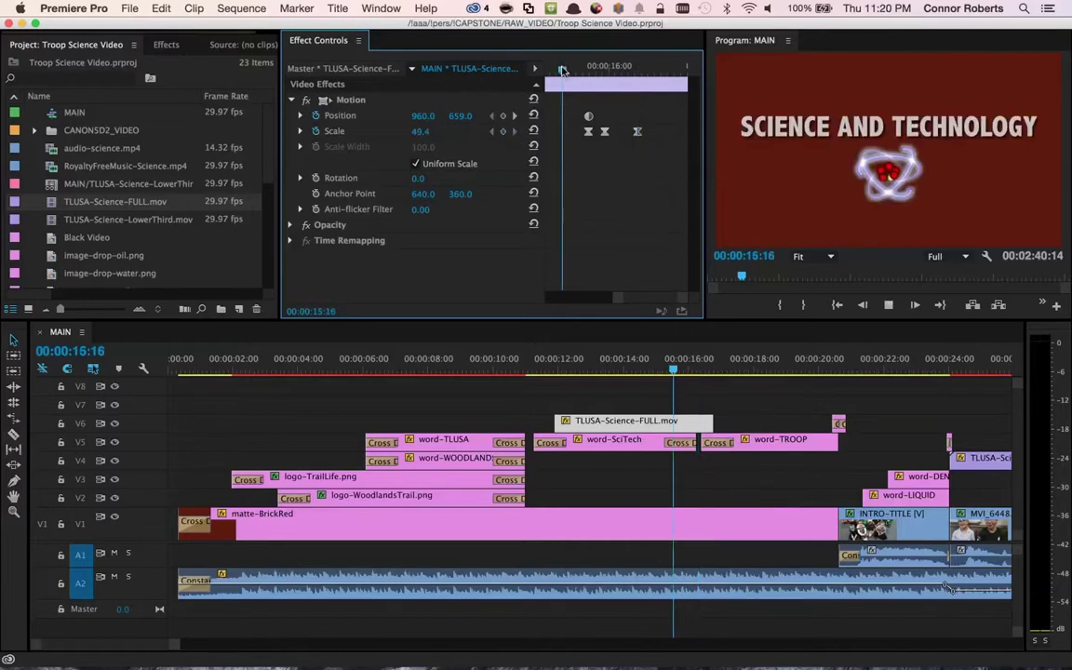
pyautogui.press('space')
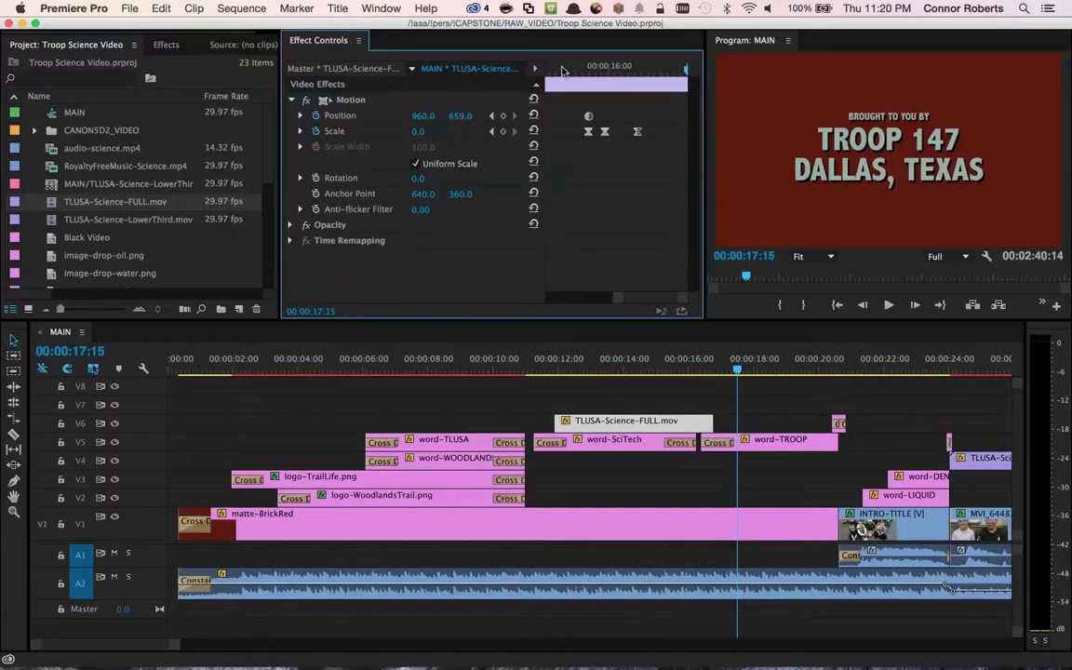
# - Jump ahead to the next edit point, the Liquid Densities title at 00:00:23:17
pyautogui.click(378, 400)
pyautogui.press('Down')
pyautogui.press('Down')
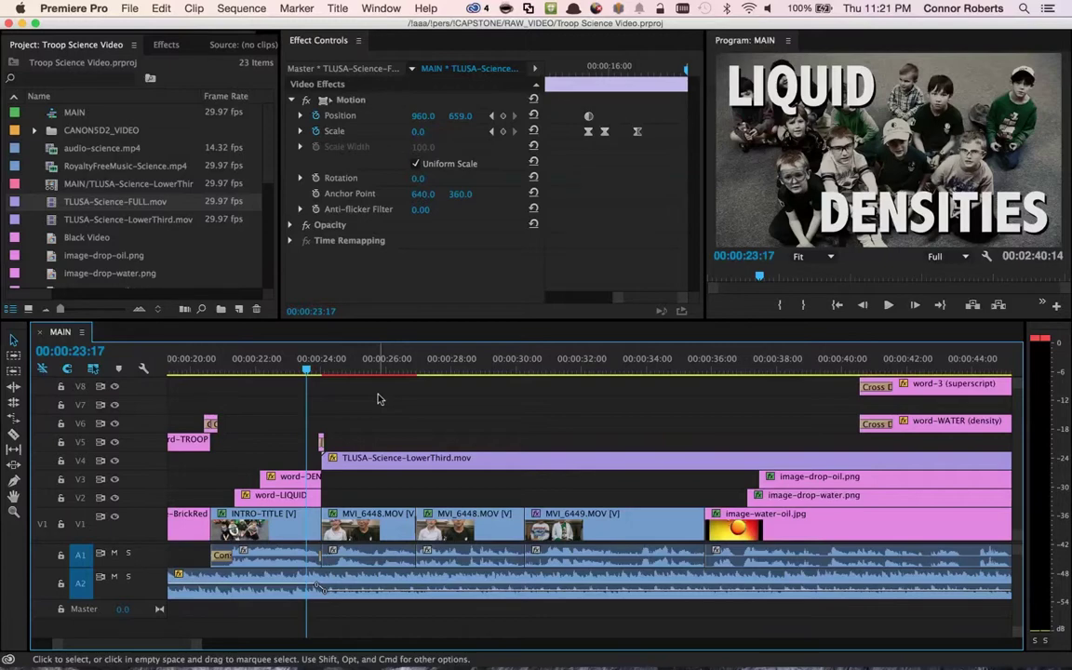
# - Scrub into the lower third and select the TLUSA-Science-LowerThird.mov clip on V4
pyautogui.moveTo(324, 371); pyautogui.dragTo(408, 372)
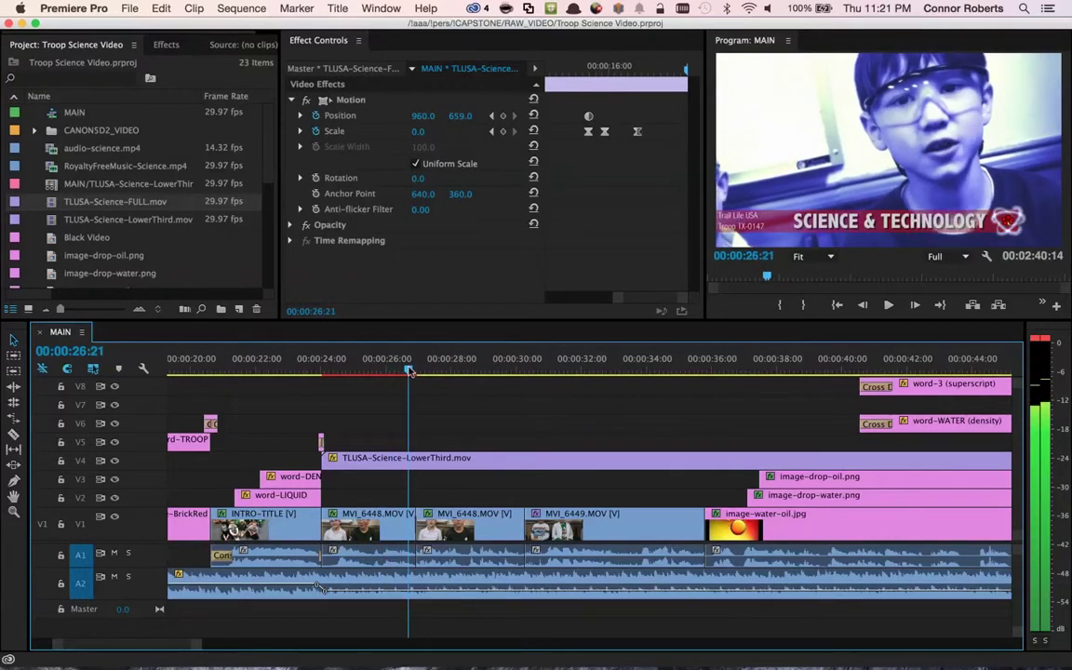
pyautogui.click(364, 407)
pyautogui.click(375, 417)
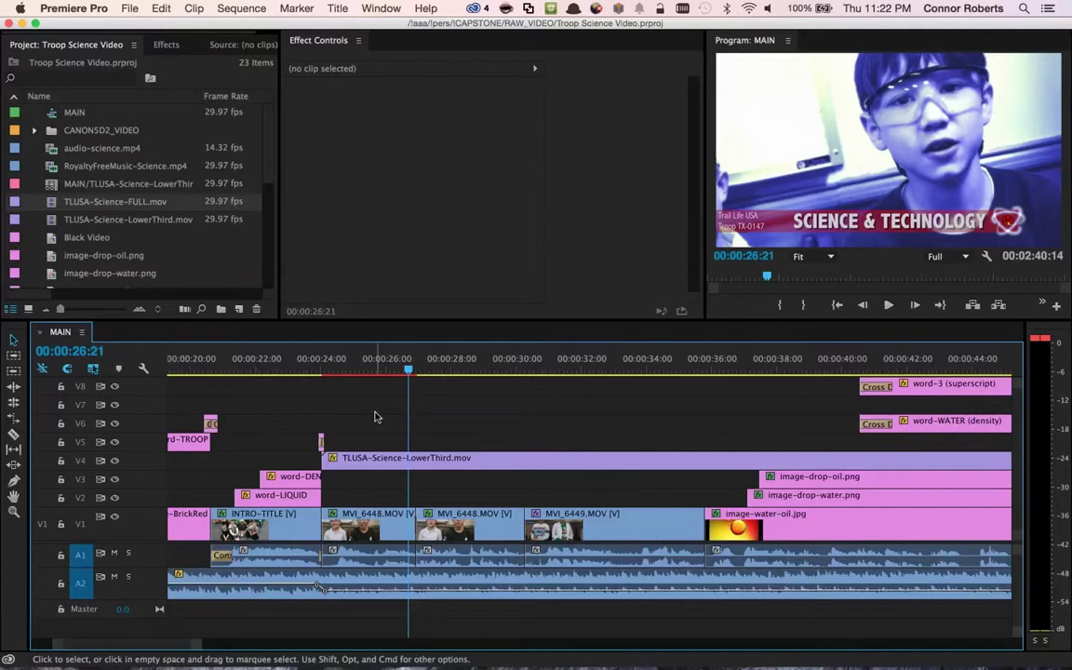
pyautogui.click(394, 468)
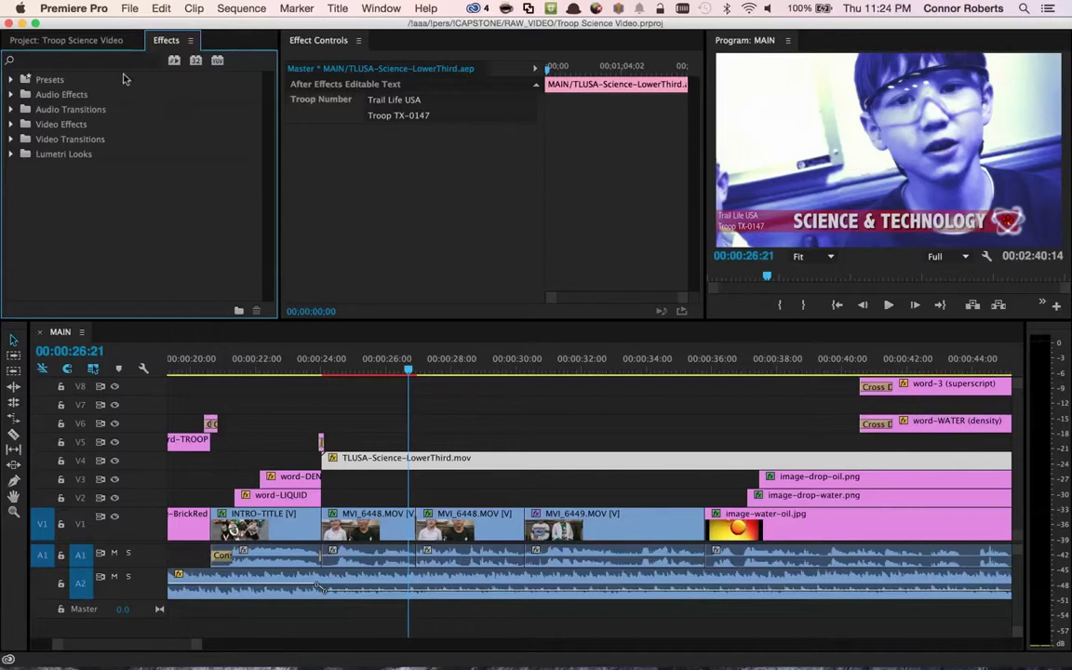
# - Load TLUSA-Science-LowerThird.aep from the Project bin into the Source monitor and scrub through it
pyautogui.click(91, 44)
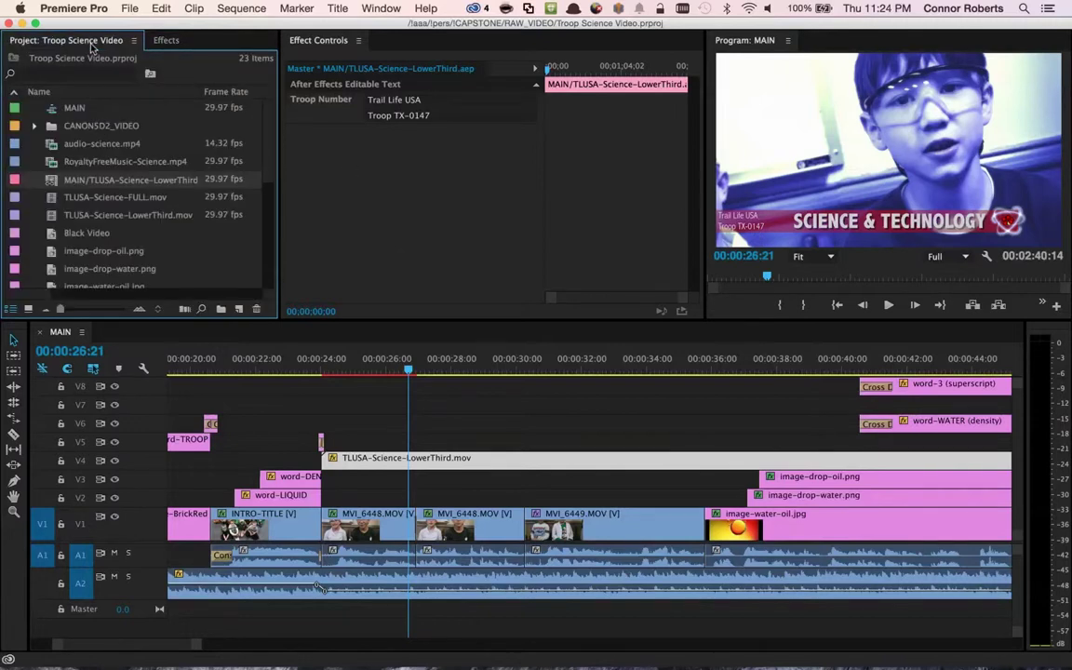
pyautogui.doubleClick(48, 183)
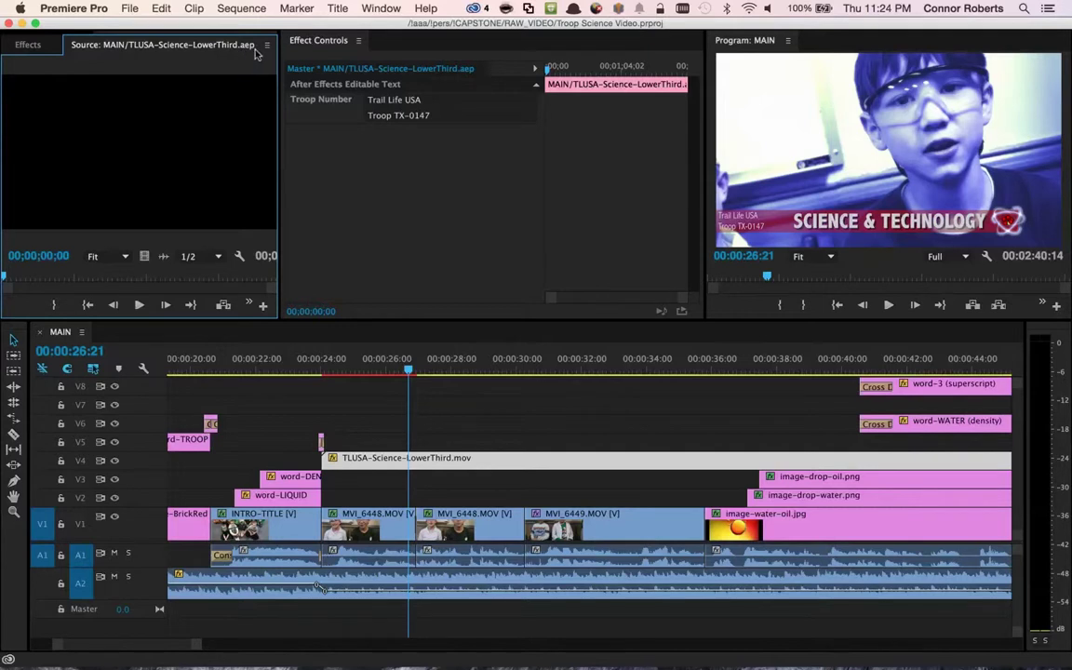
pyautogui.click(17, 278)
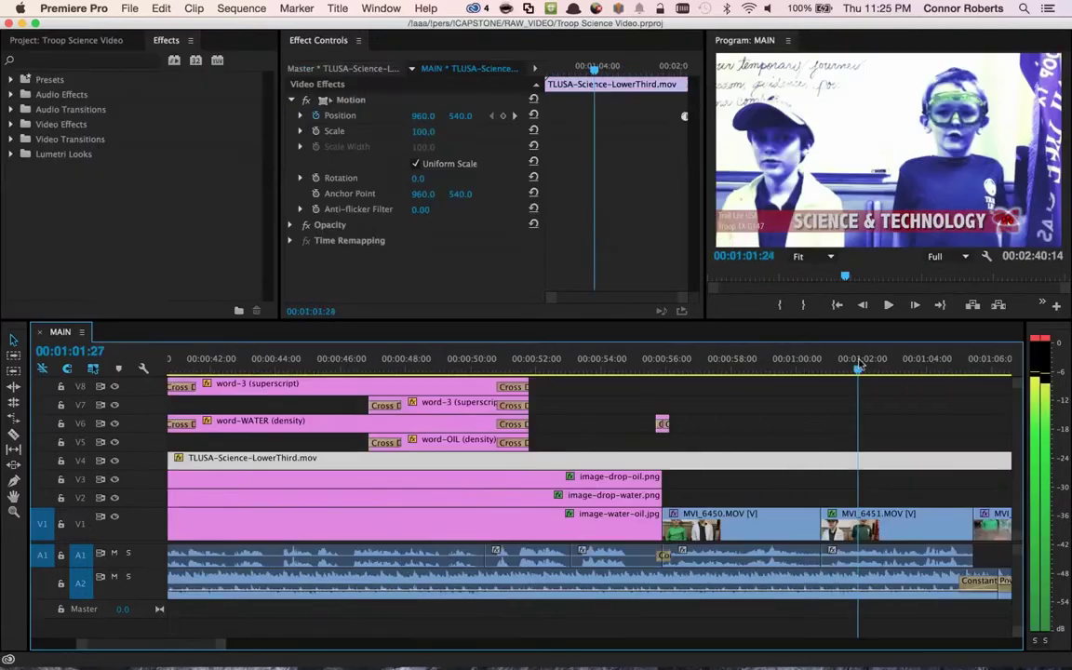
pyautogui.moveTo(858, 366); pyautogui.dragTo(1012, 369)
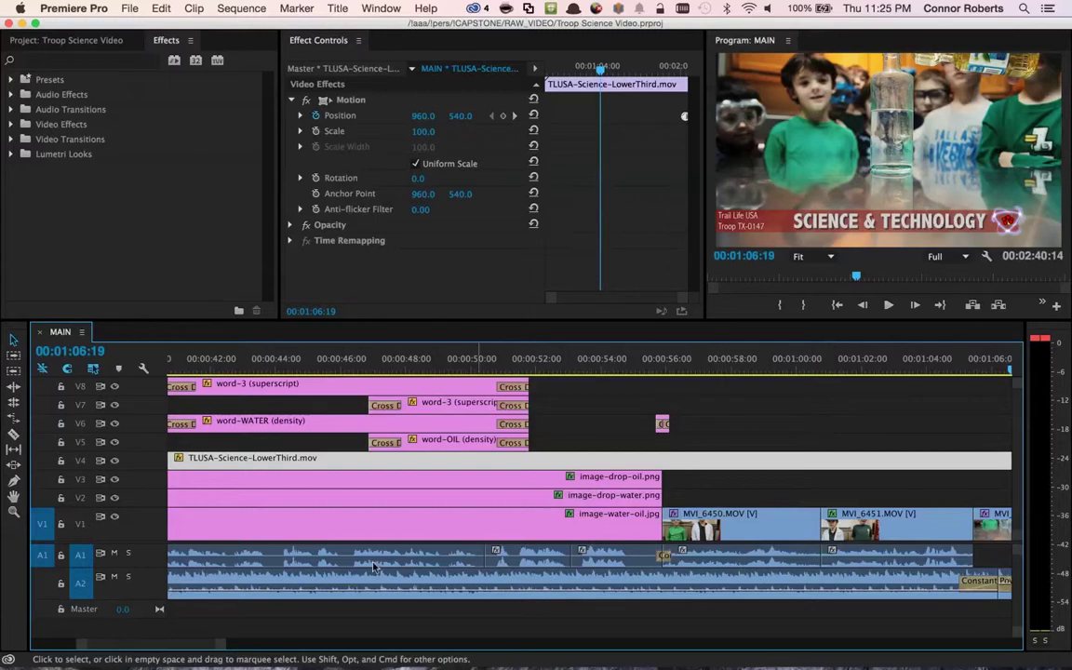
# - Zoom the timeline out and scrub forward to the closing logo at 00:02:33:24
pyautogui.moveTo(223, 644); pyautogui.dragTo(307, 646)
pyautogui.moveTo(306, 368); pyautogui.dragTo(354, 372)
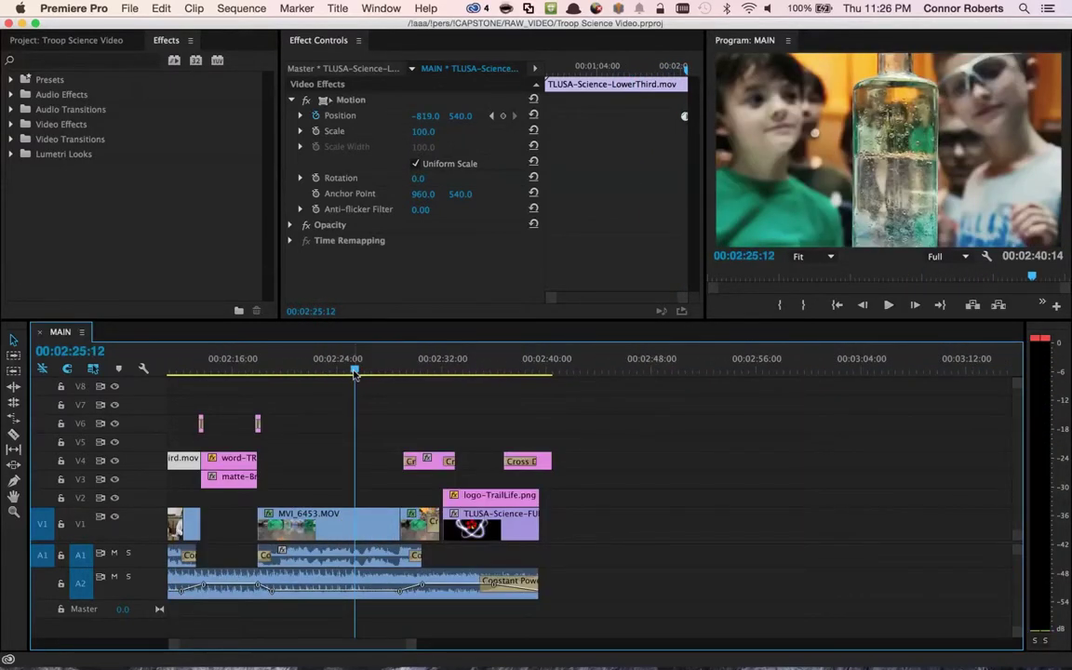
pyautogui.moveTo(355, 372); pyautogui.dragTo(465, 369)
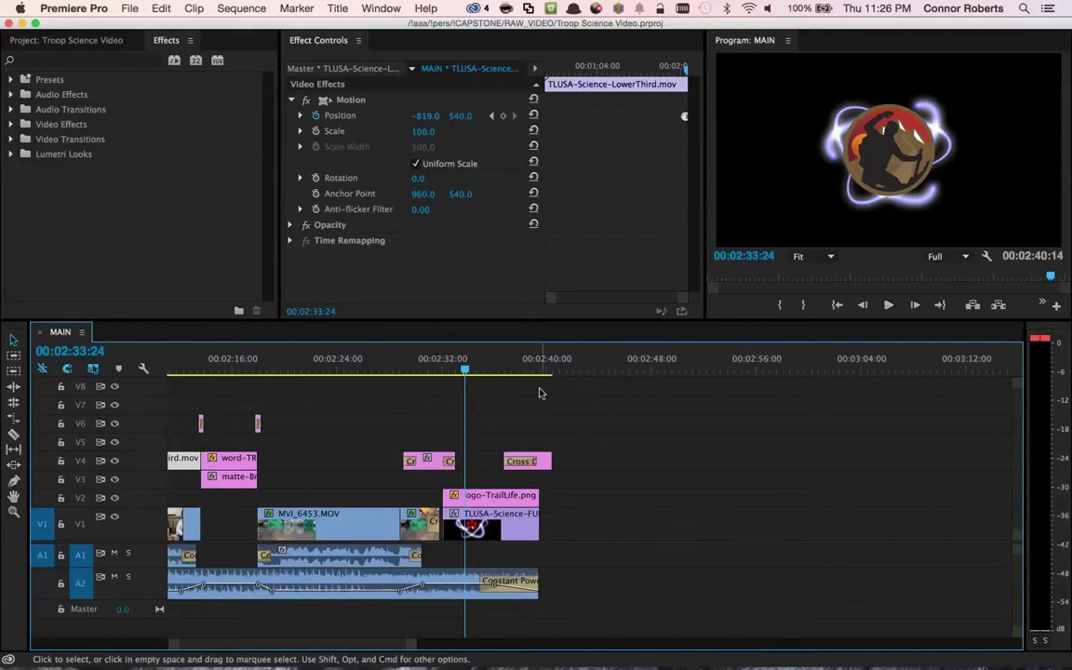
# - Play the ending from 00:02:29:15, just before the closing logo
pyautogui.click(399, 373)
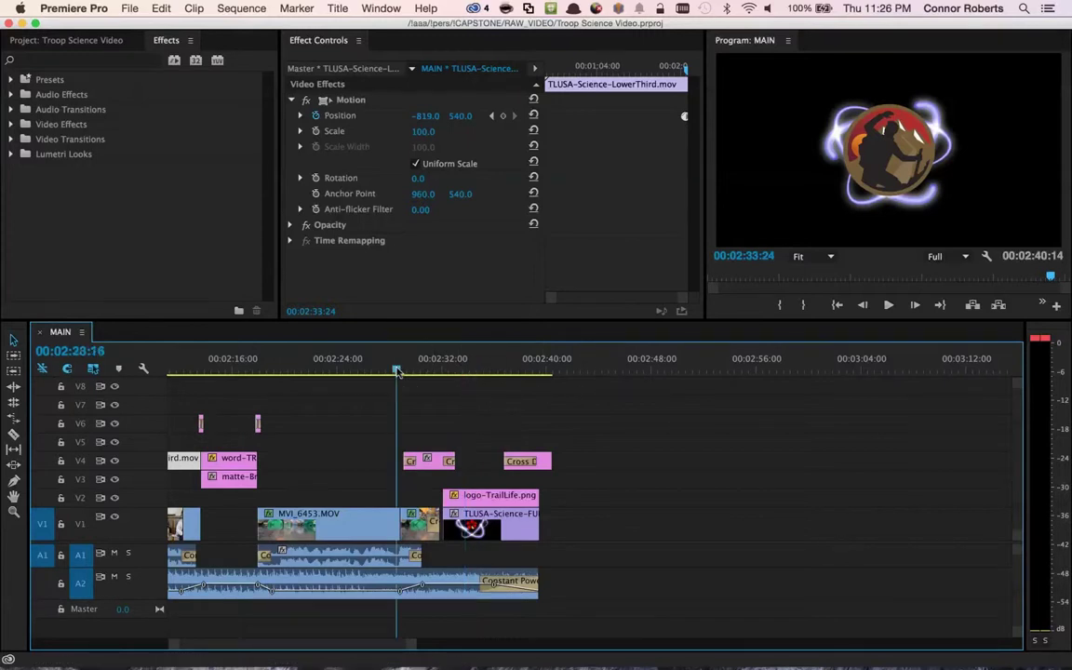
pyautogui.press('space')
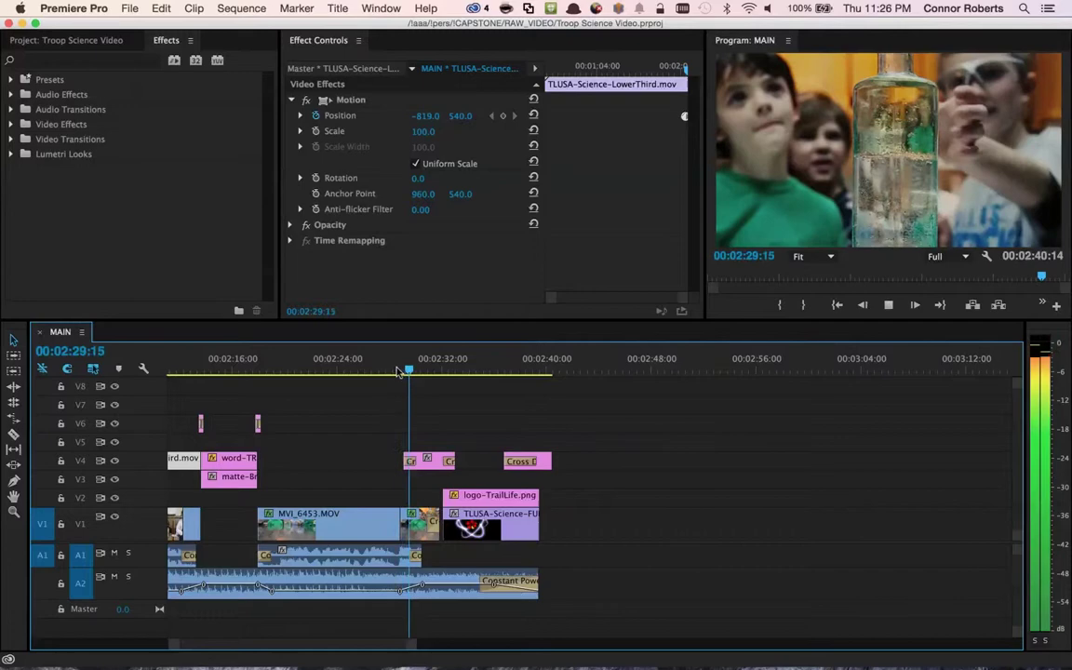